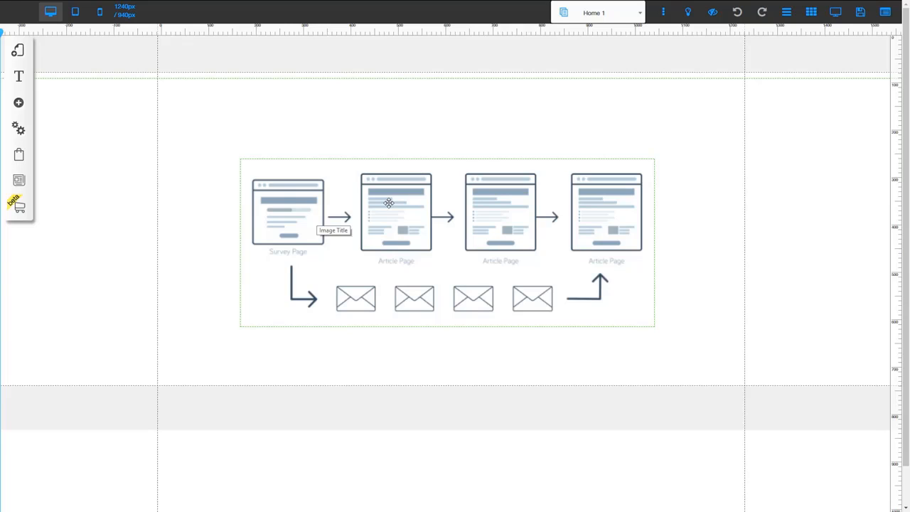
Step: Open the Survey Page of the Cancellation Funnel layout for editing
{"action": "left_click", "coordinate": [104, 76]}
{"action": "left_click", "coordinate": [17, 51]}
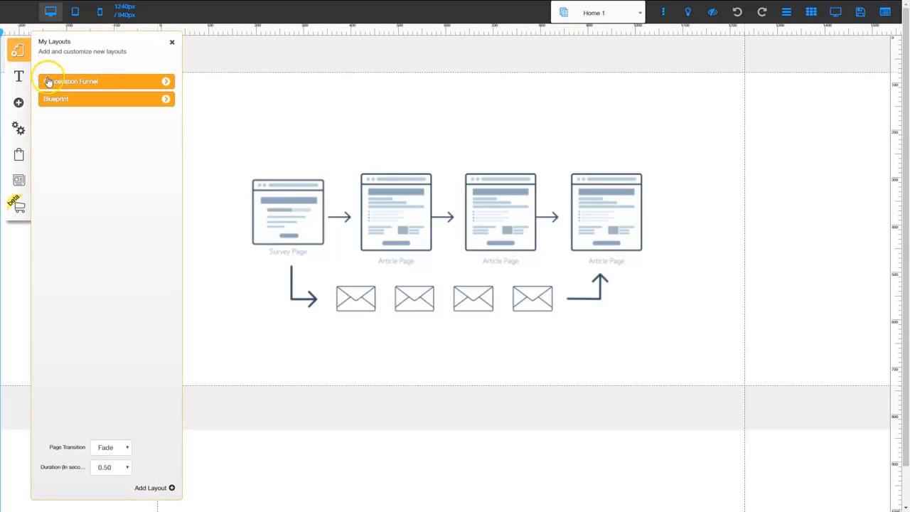
{"action": "left_click", "coordinate": [166, 81]}
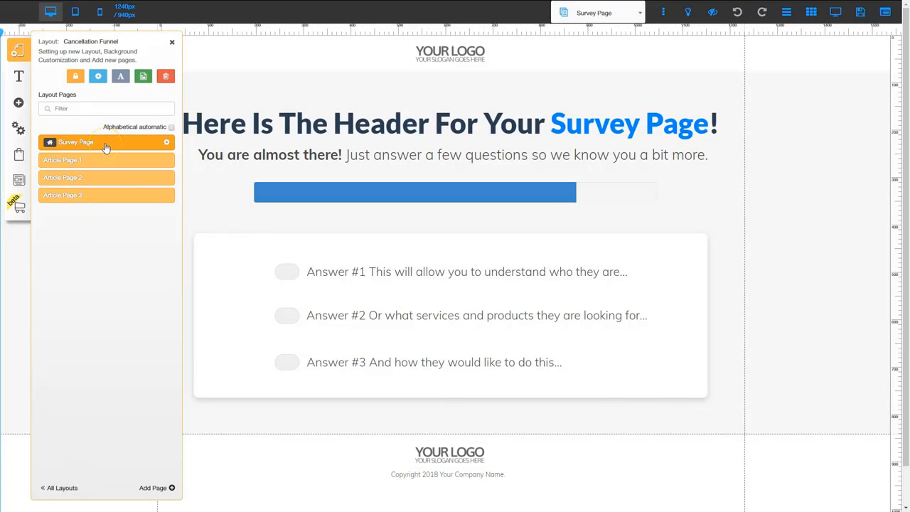
{"action": "left_click", "coordinate": [85, 182]}
{"action": "left_click", "coordinate": [172, 44]}
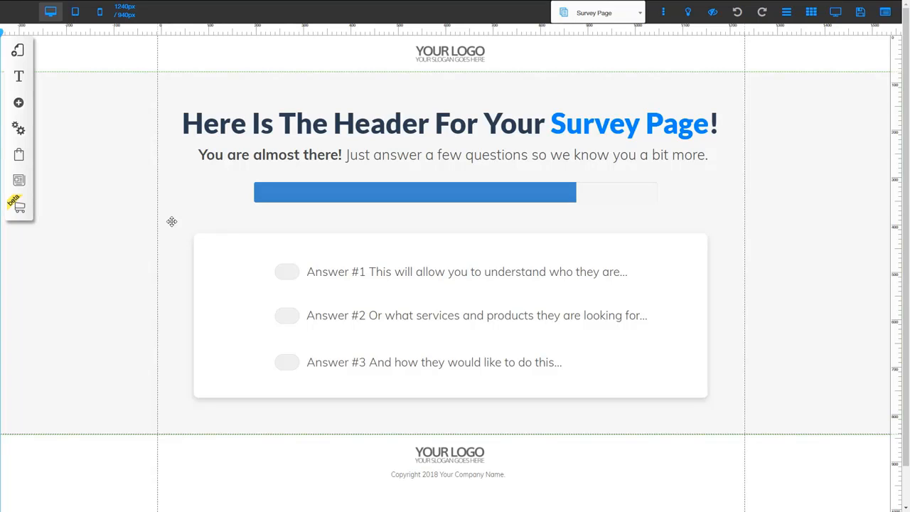
{"action": "left_click", "coordinate": [189, 228]}
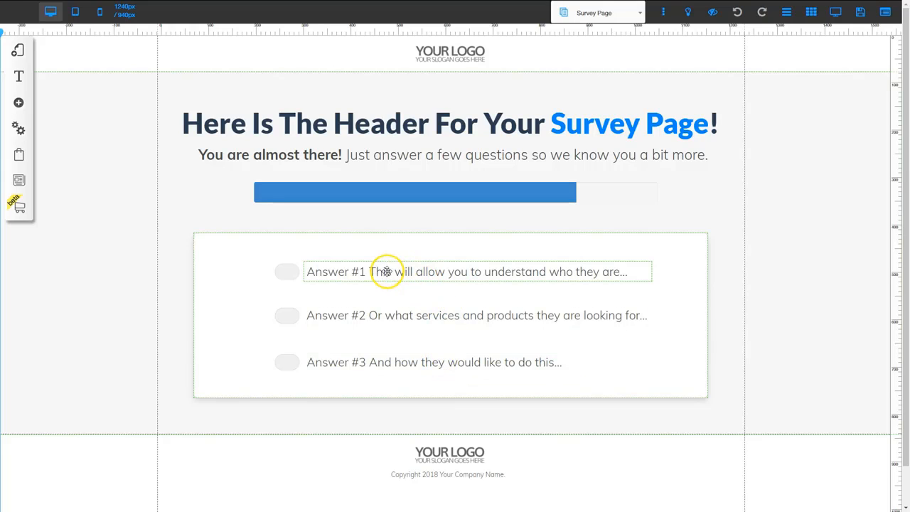
Step: Replace the Answer #1 text on the survey with "Not enough training provided."
{"action": "left_click", "coordinate": [394, 269]}
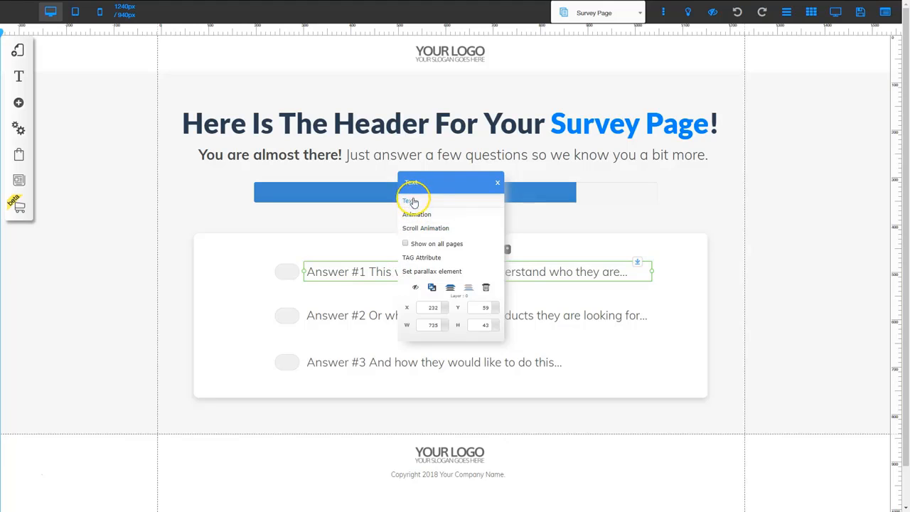
{"action": "double_click", "coordinate": [359, 272]}
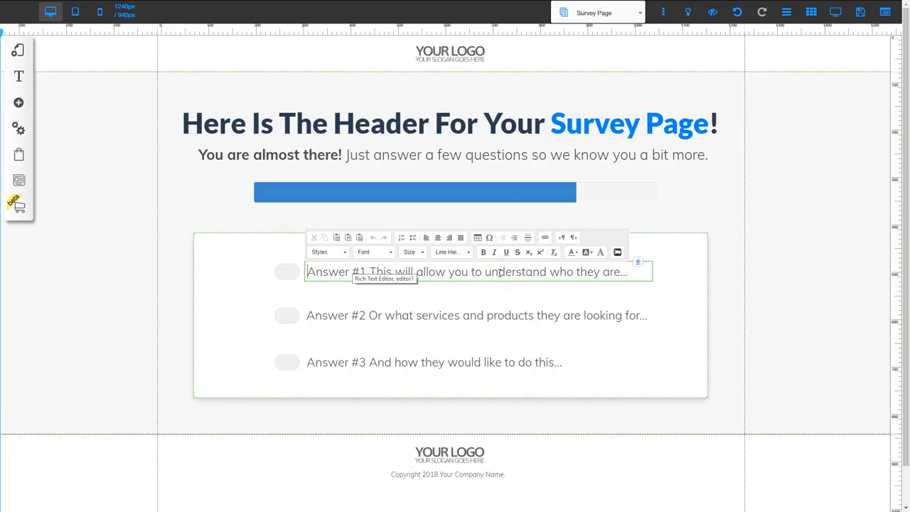
{"action": "key", "text": "ctrl+a"}
{"action": "type", "text": "Not enough training provided."}
{"action": "left_click", "coordinate": [674, 269]}
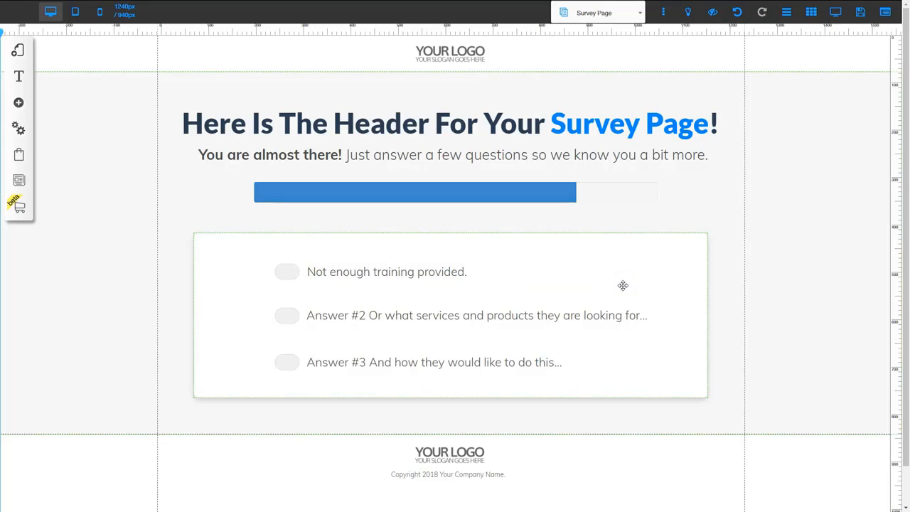
Step: Link the answer button beside "Not enough training provided." to Article Page 1, opening in the same tab
{"action": "left_click", "coordinate": [286, 278]}
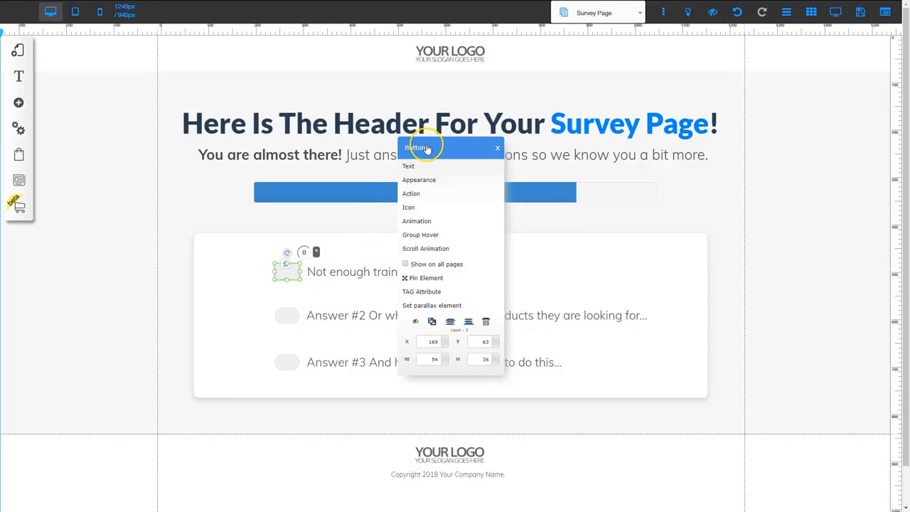
{"action": "left_click", "coordinate": [416, 193]}
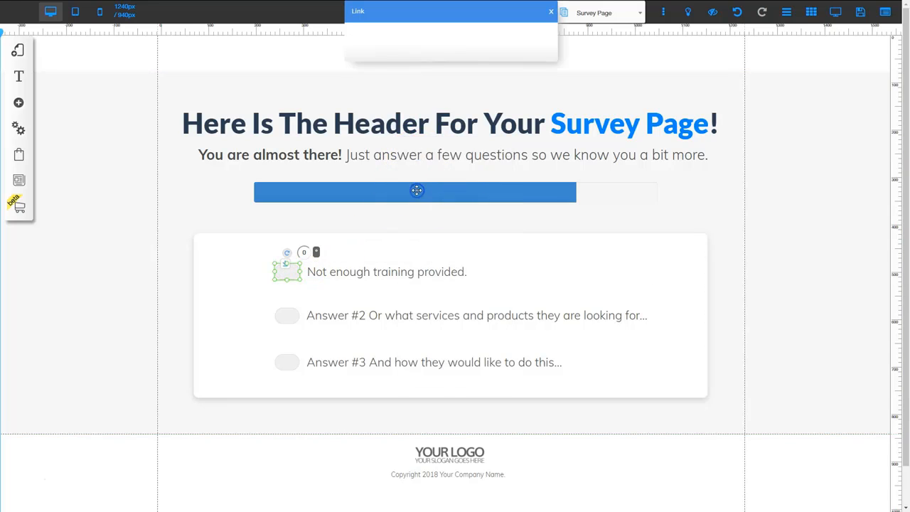
{"action": "left_click", "coordinate": [416, 55]}
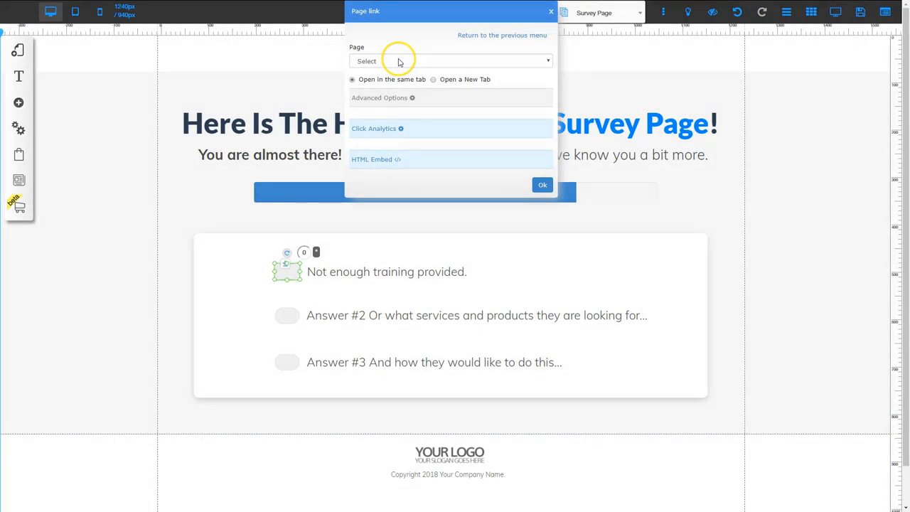
{"action": "left_click", "coordinate": [398, 61]}
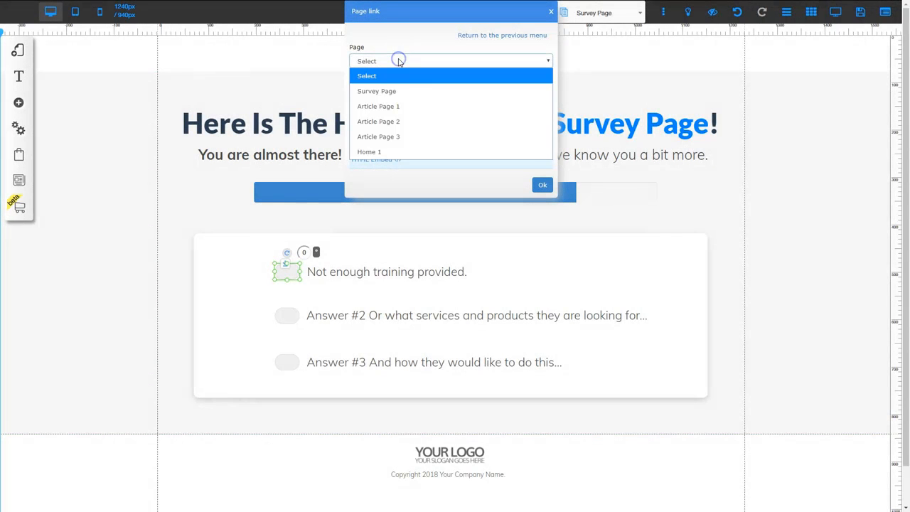
{"action": "left_click", "coordinate": [392, 104]}
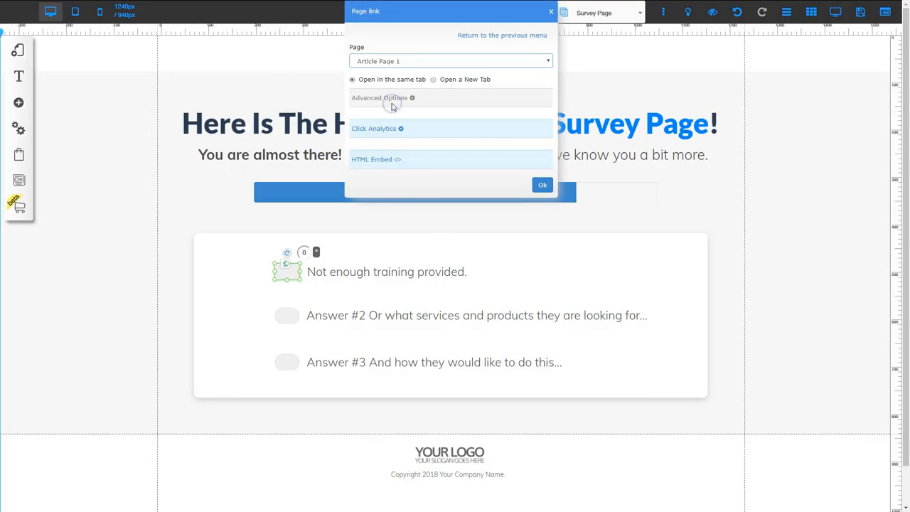
{"action": "left_click", "coordinate": [541, 185]}
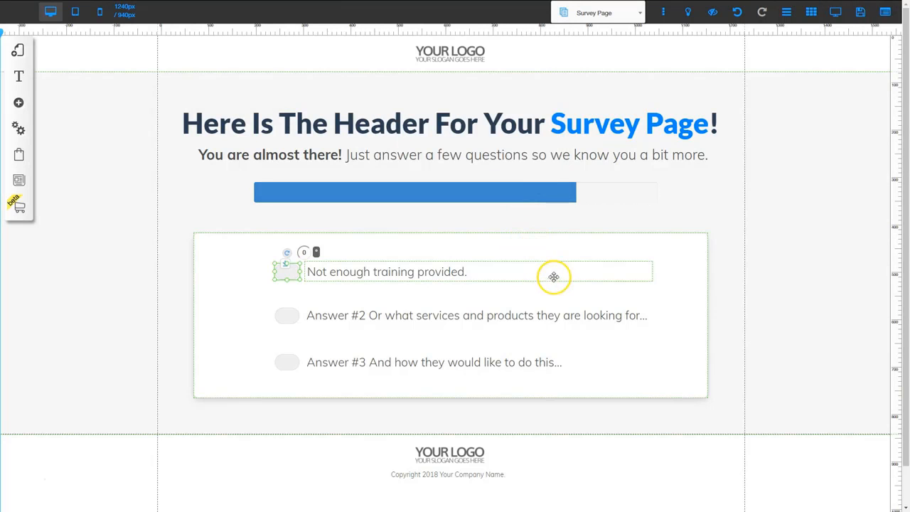
{"action": "left_click", "coordinate": [733, 244]}
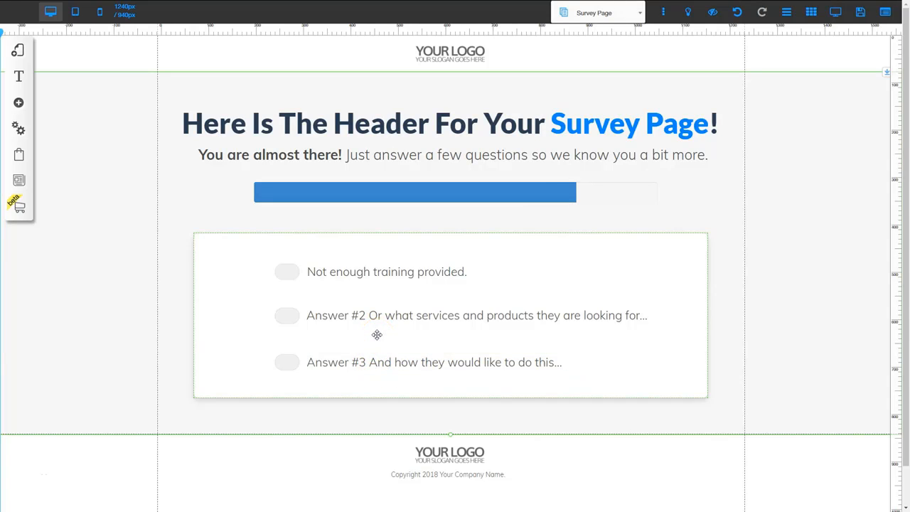
Step: Register the site as cancellationtest1 and save the Survey Page changes
{"action": "left_click", "coordinate": [308, 272]}
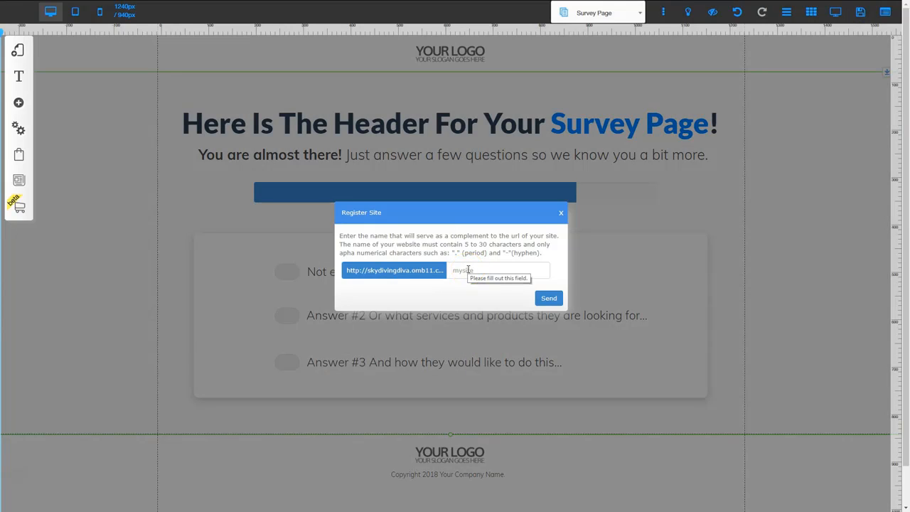
{"action": "left_click", "coordinate": [467, 270]}
{"action": "type", "text": "cancellationtest1"}
{"action": "left_click", "coordinate": [548, 299]}
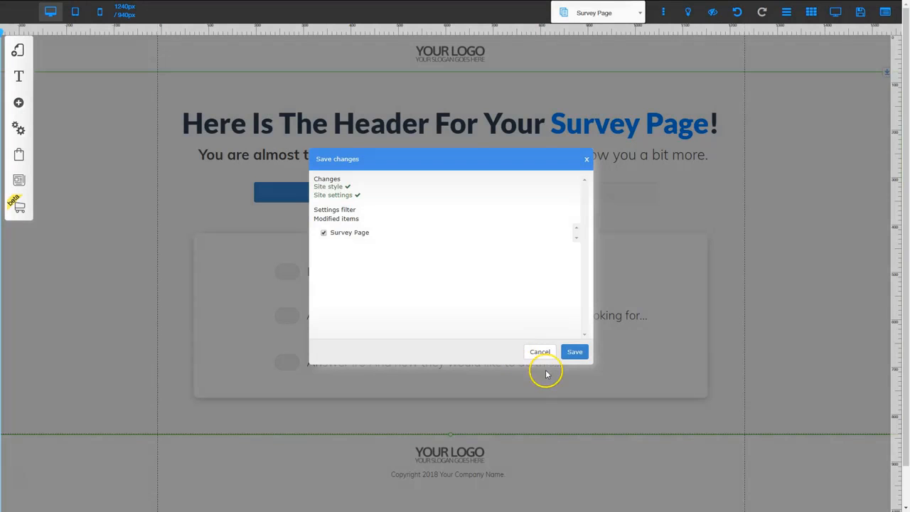
{"action": "left_click", "coordinate": [574, 352]}
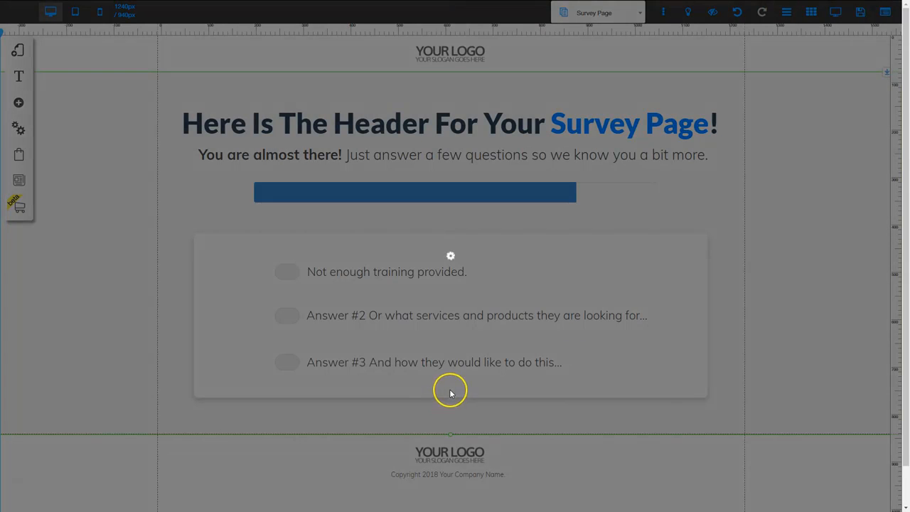
{"action": "left_click", "coordinate": [512, 229]}
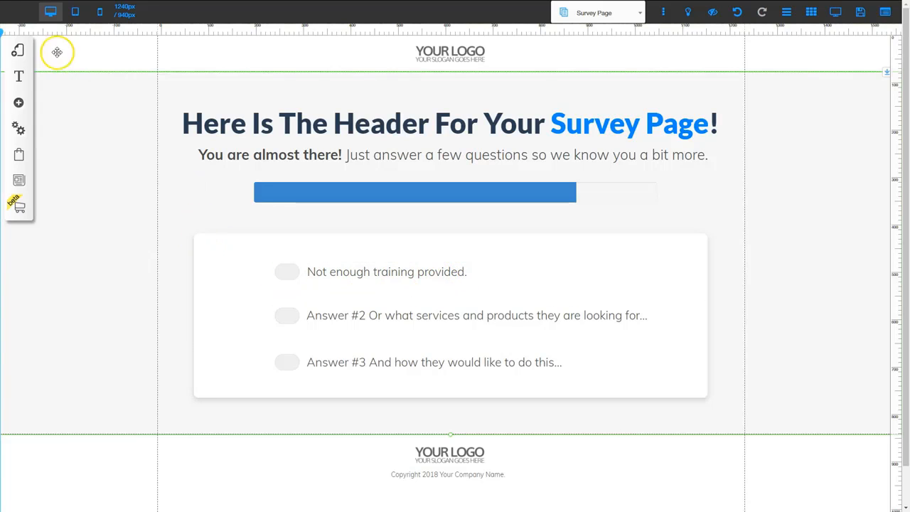
Step: Open Article Page 1 of the Cancellation Funnel layout and go through it down to the product offer section
{"action": "left_click", "coordinate": [18, 49]}
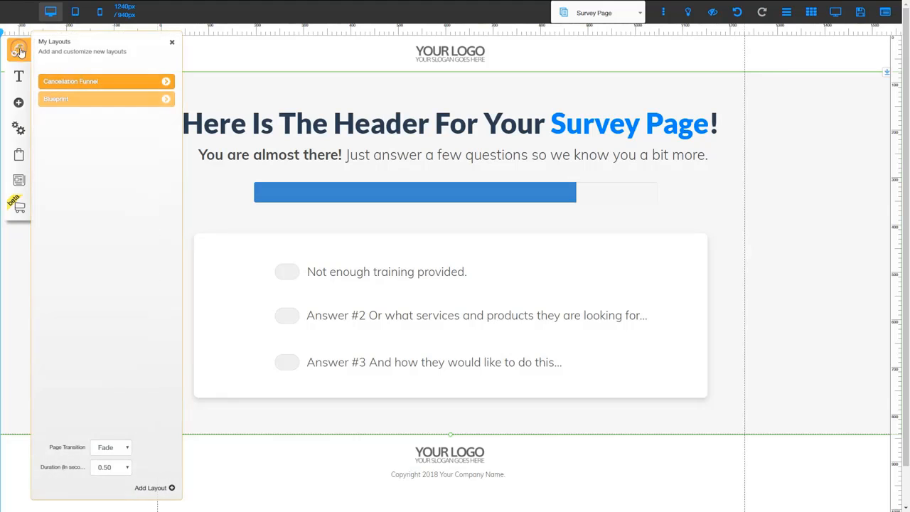
{"action": "left_click", "coordinate": [165, 81]}
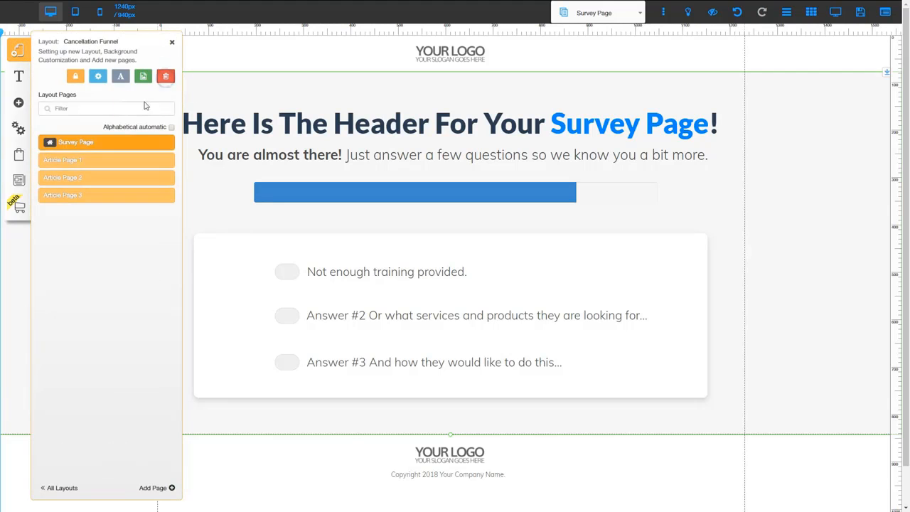
{"action": "left_click", "coordinate": [82, 161]}
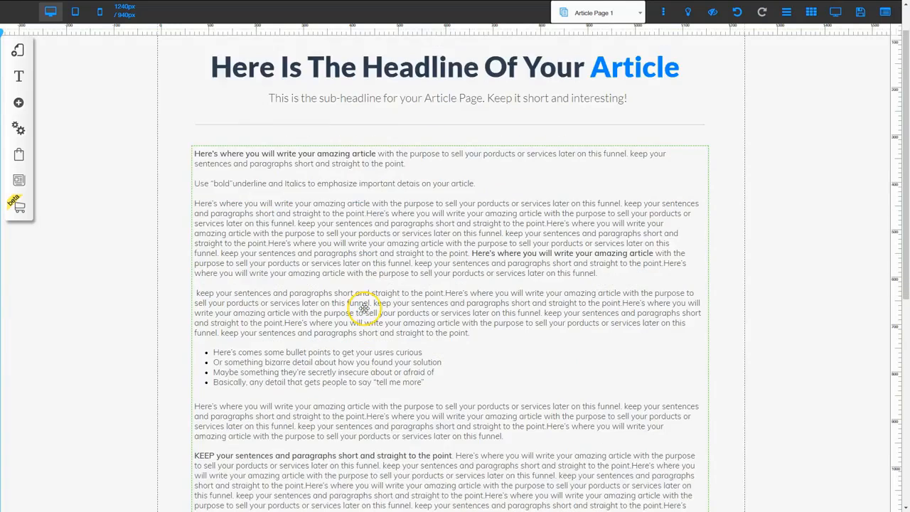
{"action": "scroll", "coordinate": [386, 371], "scroll_direction": "down", "scroll_amount": 5}
{"action": "scroll", "coordinate": [389, 372], "scroll_direction": "down", "scroll_amount": 1}
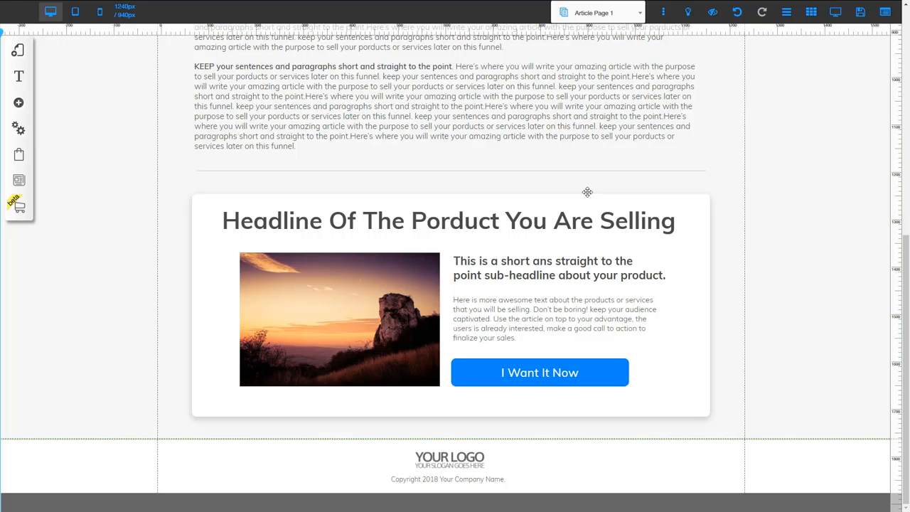
{"action": "left_click_drag", "start_coordinate": [588, 192], "coordinate": [245, 194]}
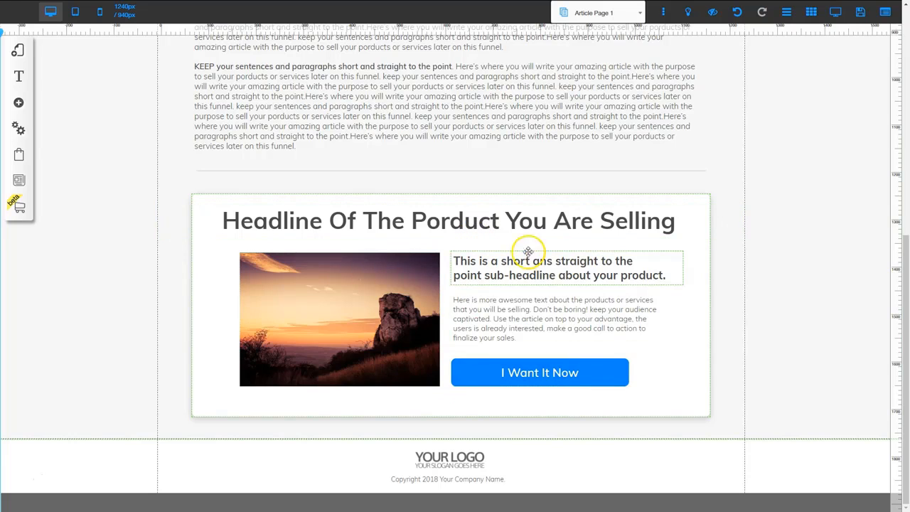
Step: Examine the link action types available for the "I Want It Now" button without assigning one
{"action": "left_click", "coordinate": [534, 375]}
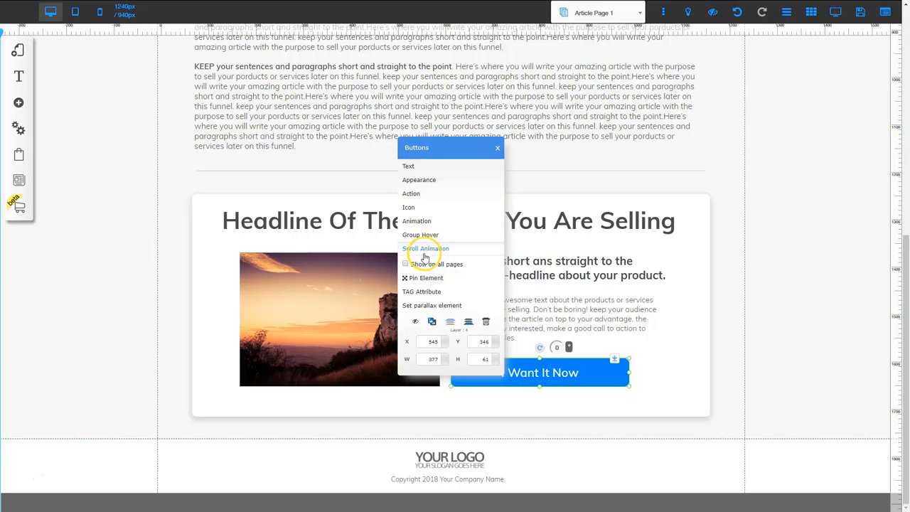
{"action": "left_click", "coordinate": [415, 194]}
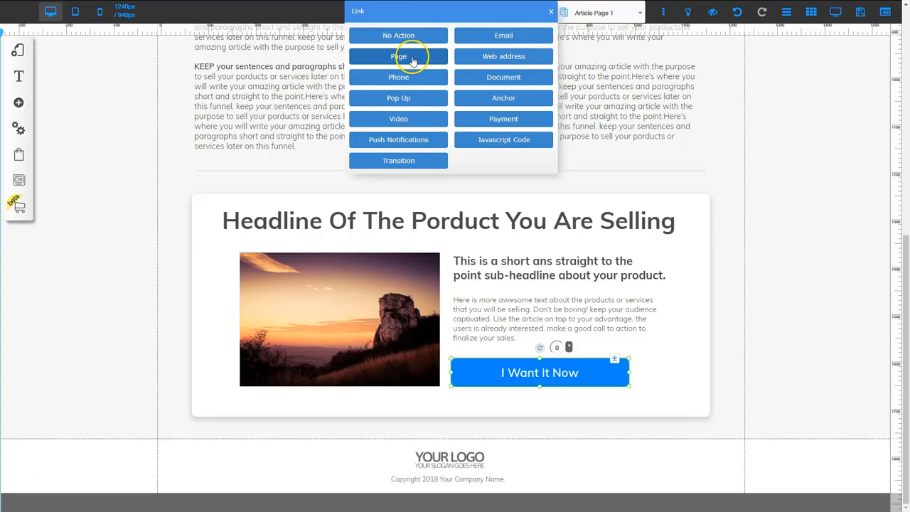
{"action": "left_click", "coordinate": [503, 61]}
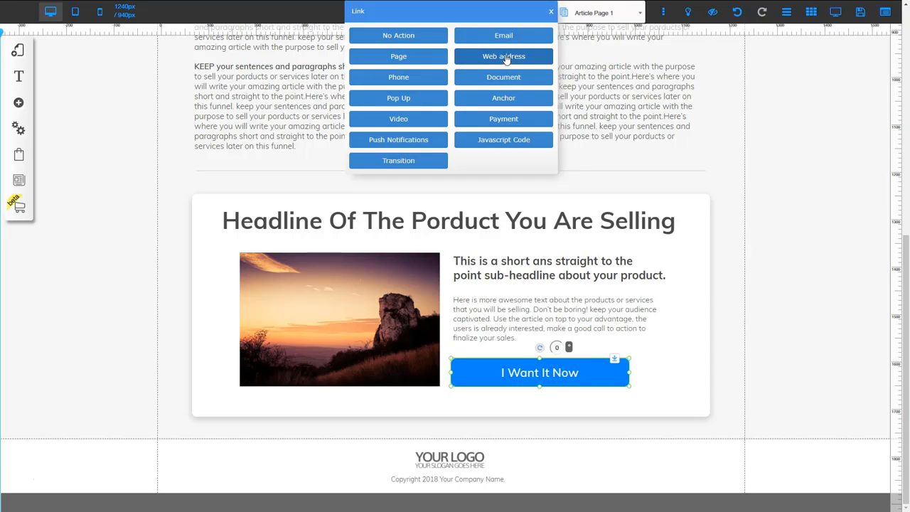
{"action": "left_click", "coordinate": [550, 12]}
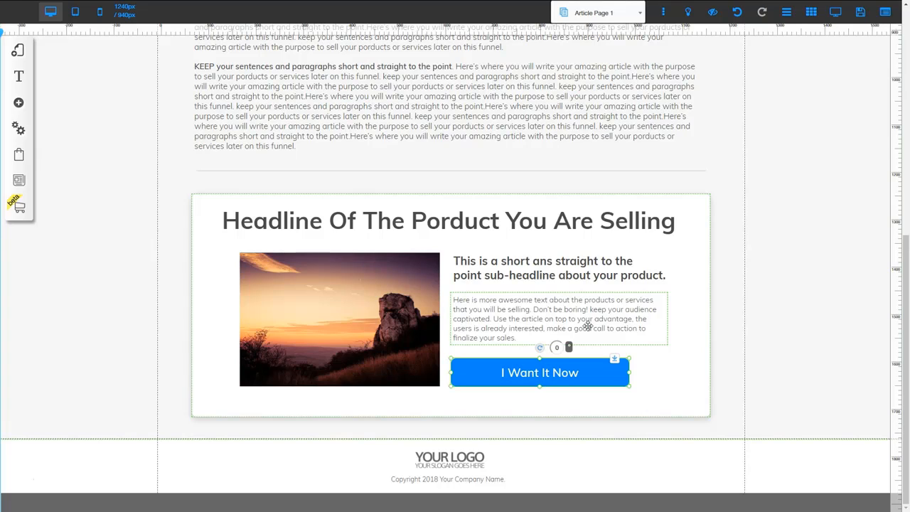
{"action": "left_click", "coordinate": [734, 327]}
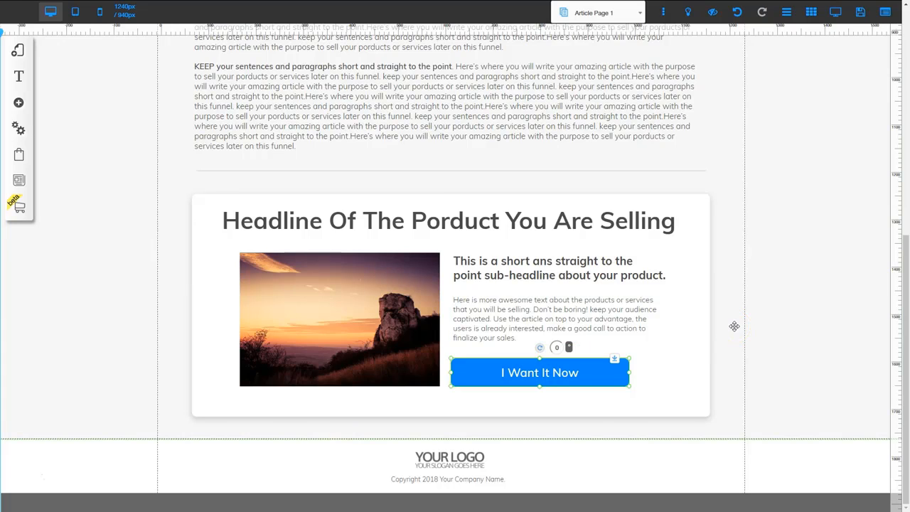
{"action": "left_click", "coordinate": [734, 326]}
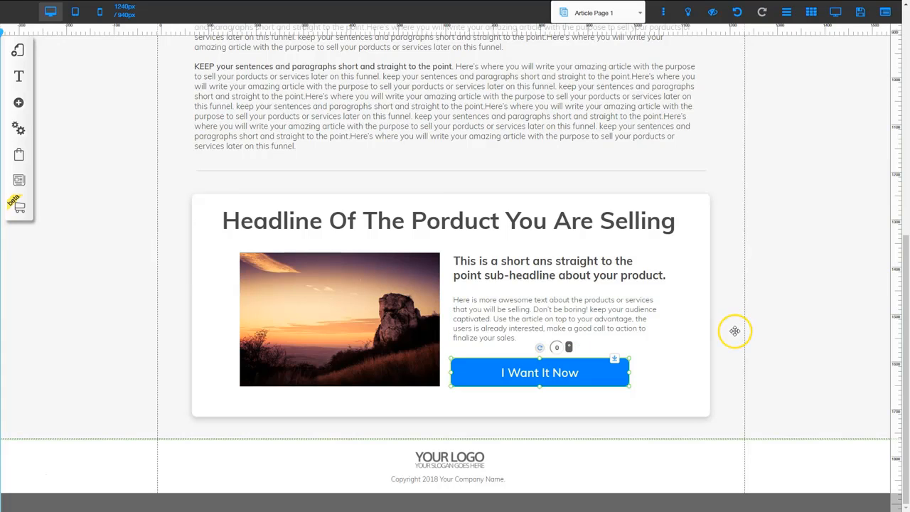